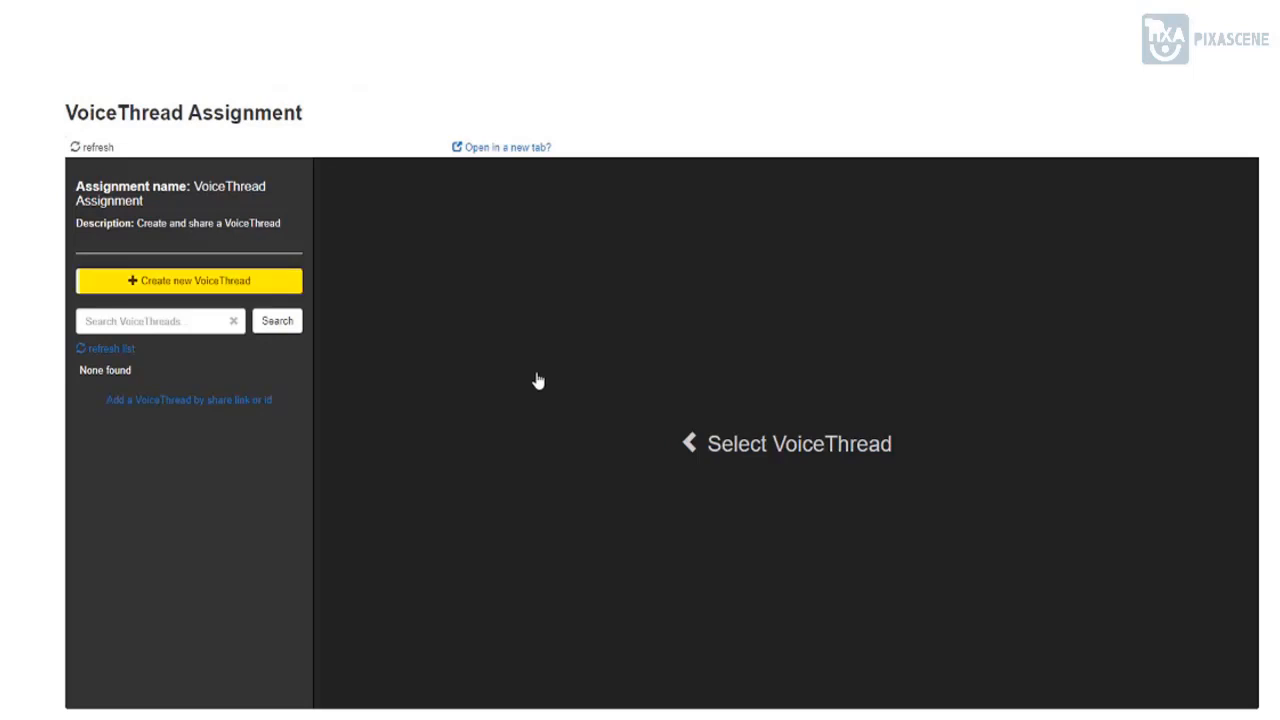
Create a new VoiceThread and choose Culture, Culture2 and Culture3 from the Desktop's New folder as media from the computer.
left_click(297, 289)
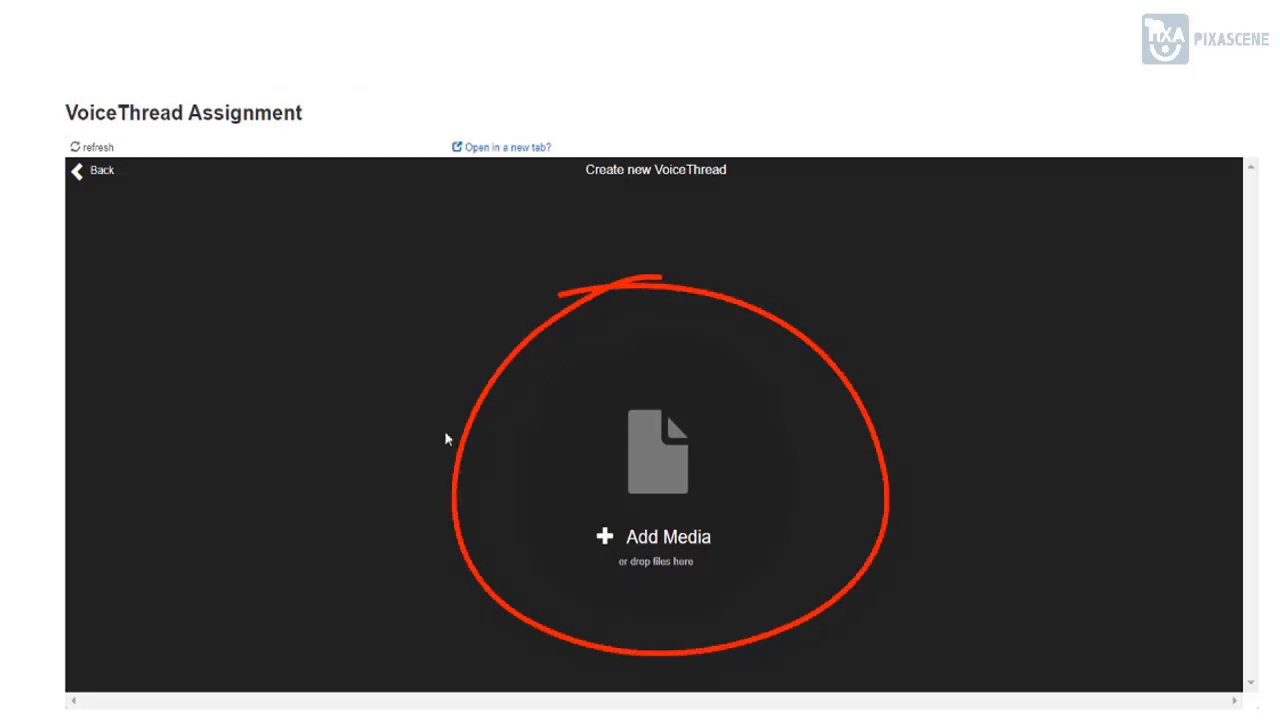
left_click(605, 540)
left_click(670, 388)
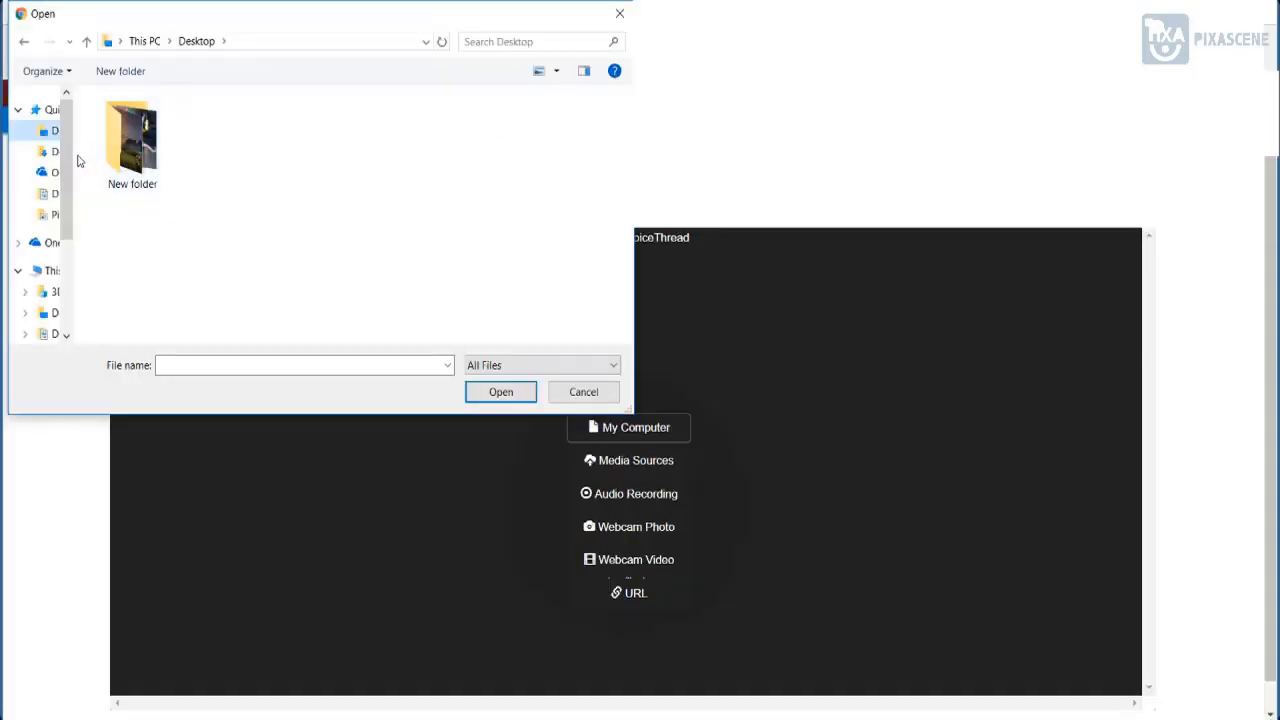
double_click(130, 140)
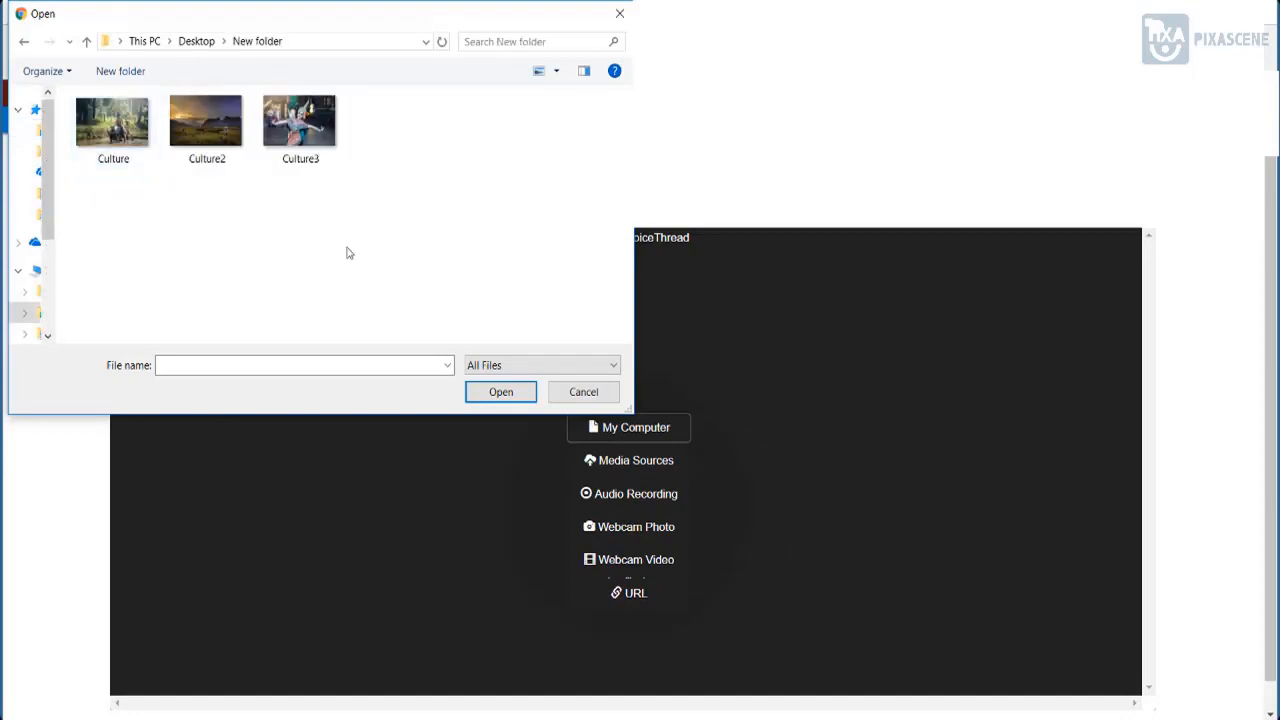
key("ctrl+a")
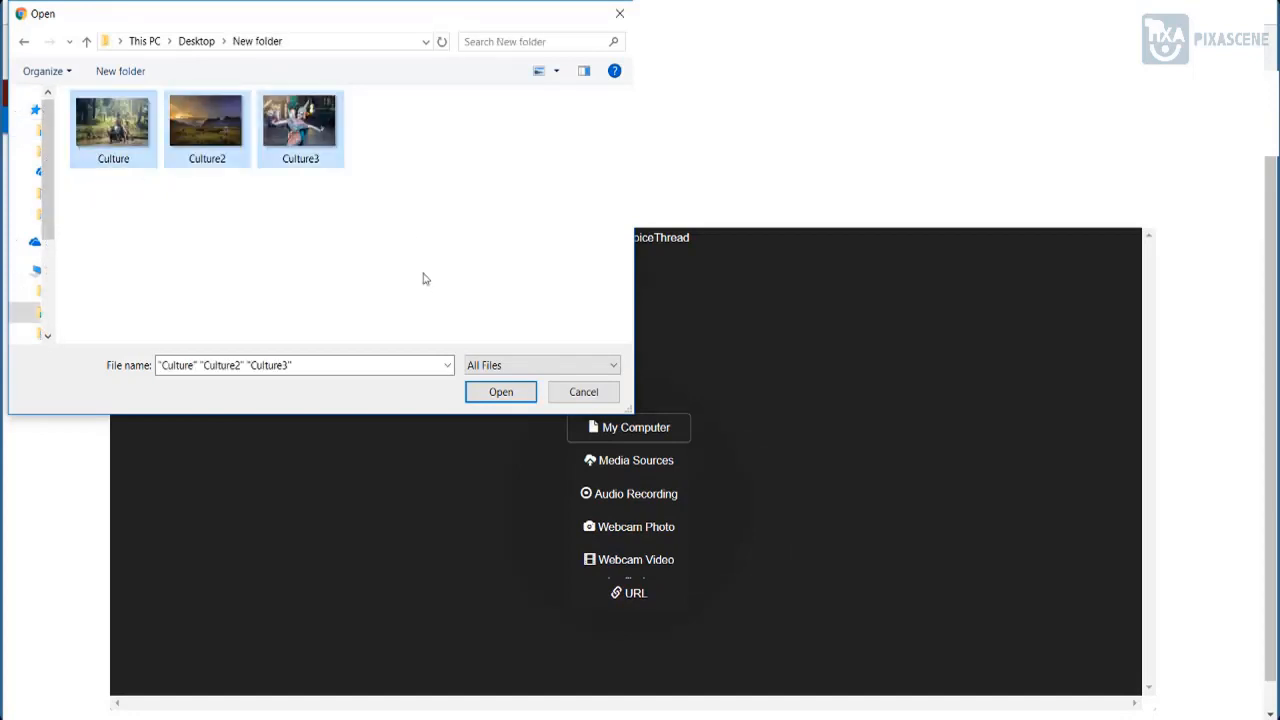
left_click(503, 392)
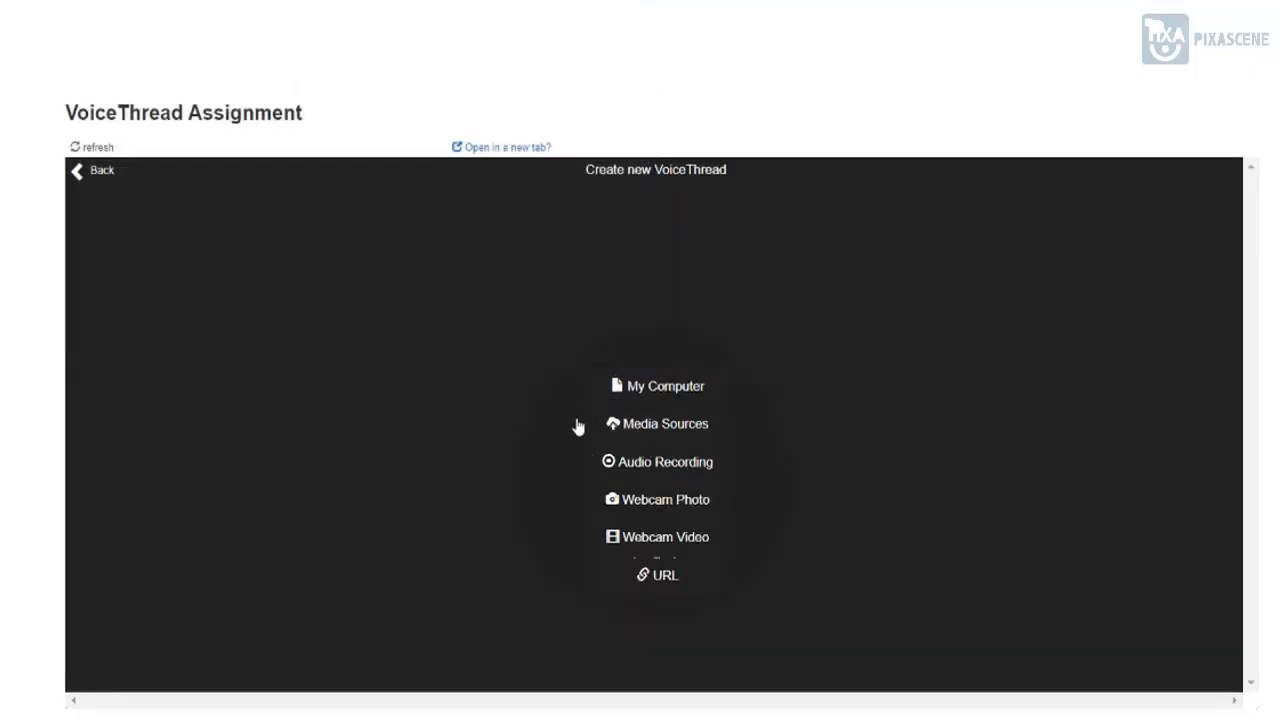
Look through the other ways to add media: Media Sources, Audio Recording, Webcam Photo and URL.
left_click(706, 438)
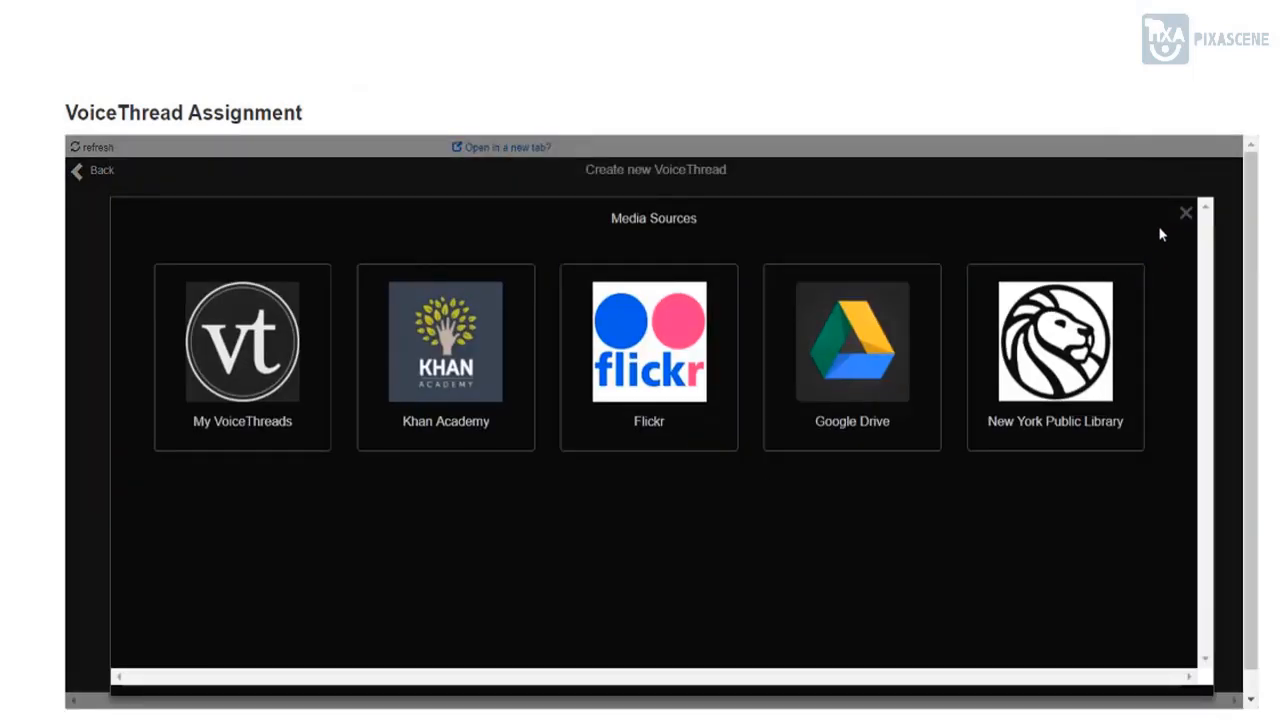
left_click(1184, 216)
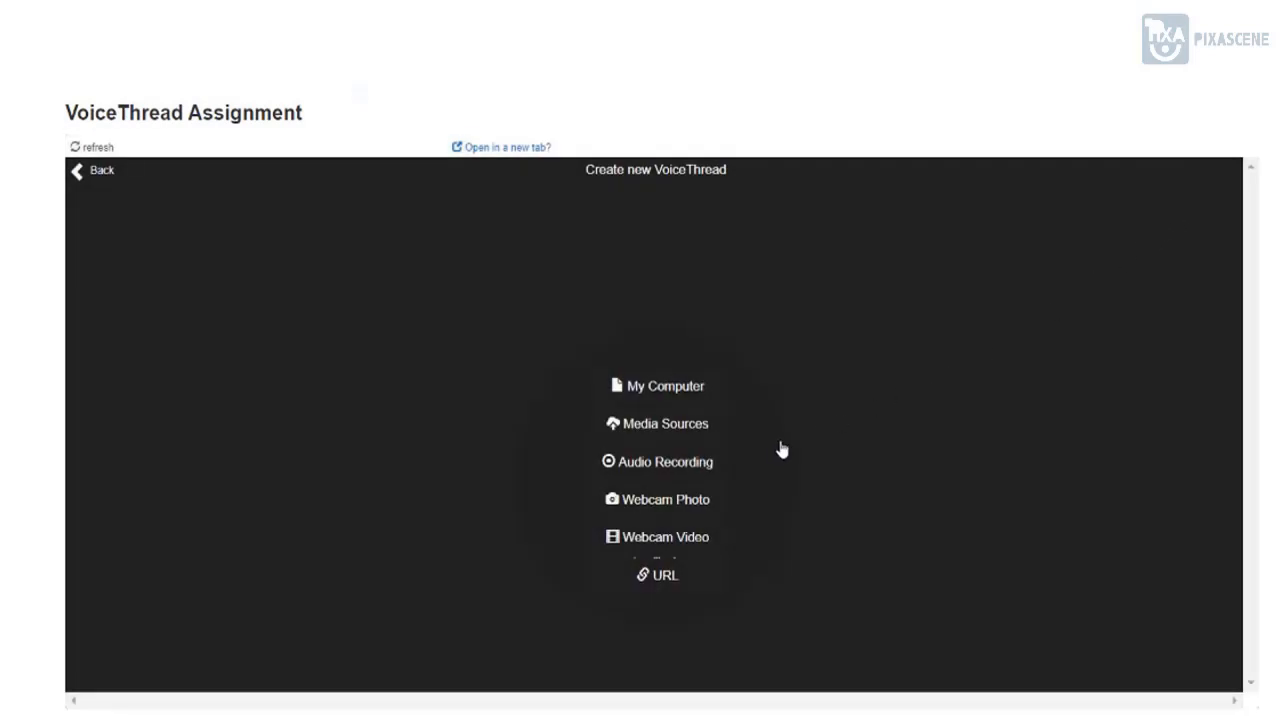
left_click(727, 461)
left_click(728, 501)
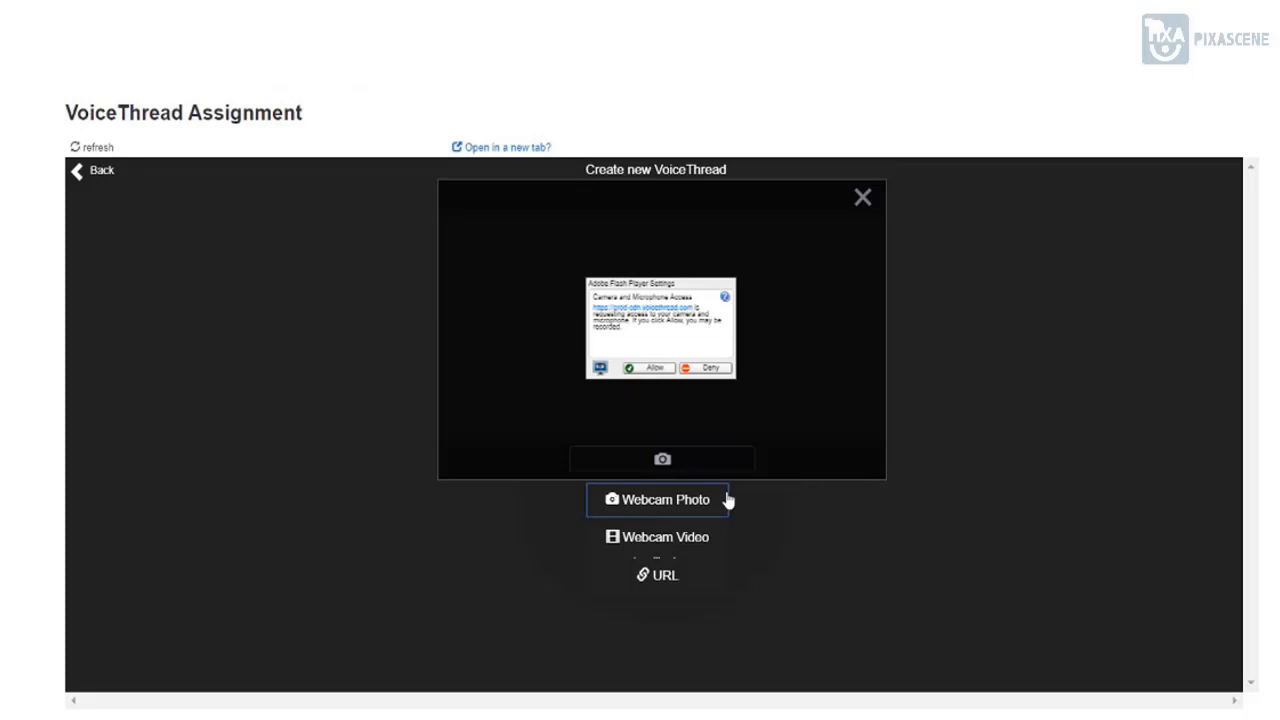
left_click(728, 501)
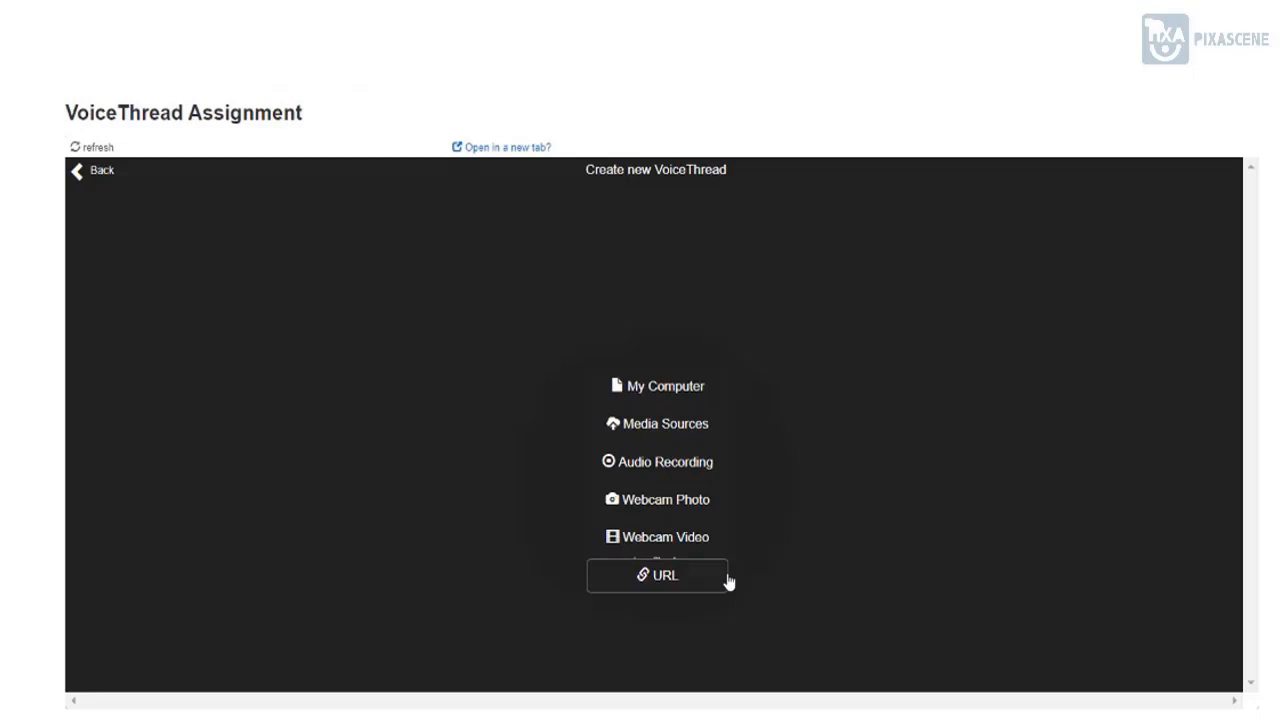
left_click(726, 580)
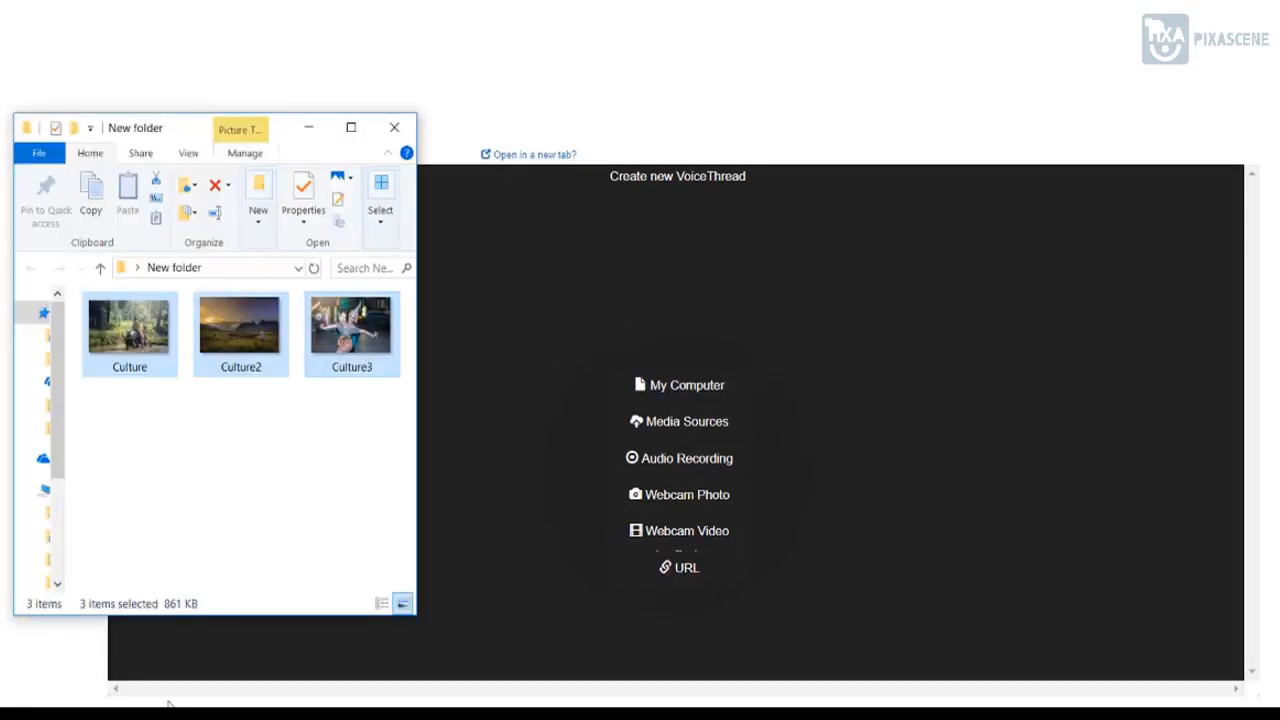
Upload the three selected Culture images from the open New folder window into the new VoiceThread.
left_click_drag(382, 400, 518, 452)
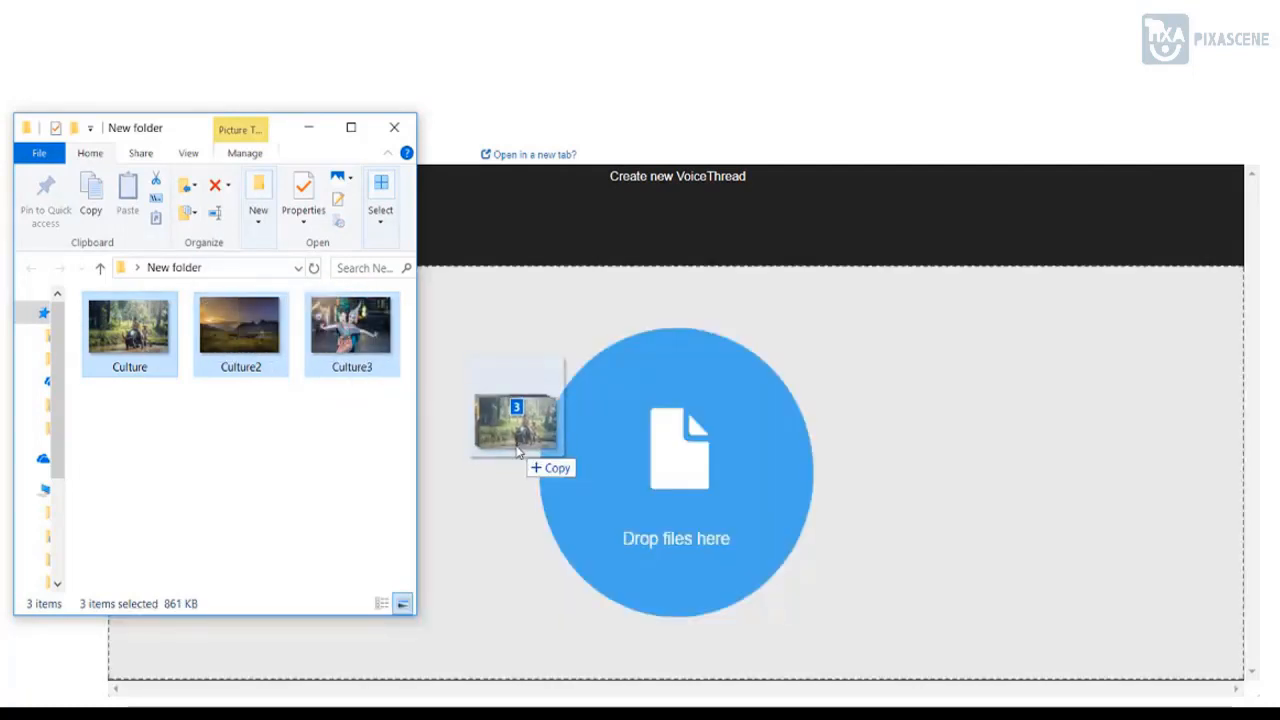
left_click_drag(518, 452, 518, 452)
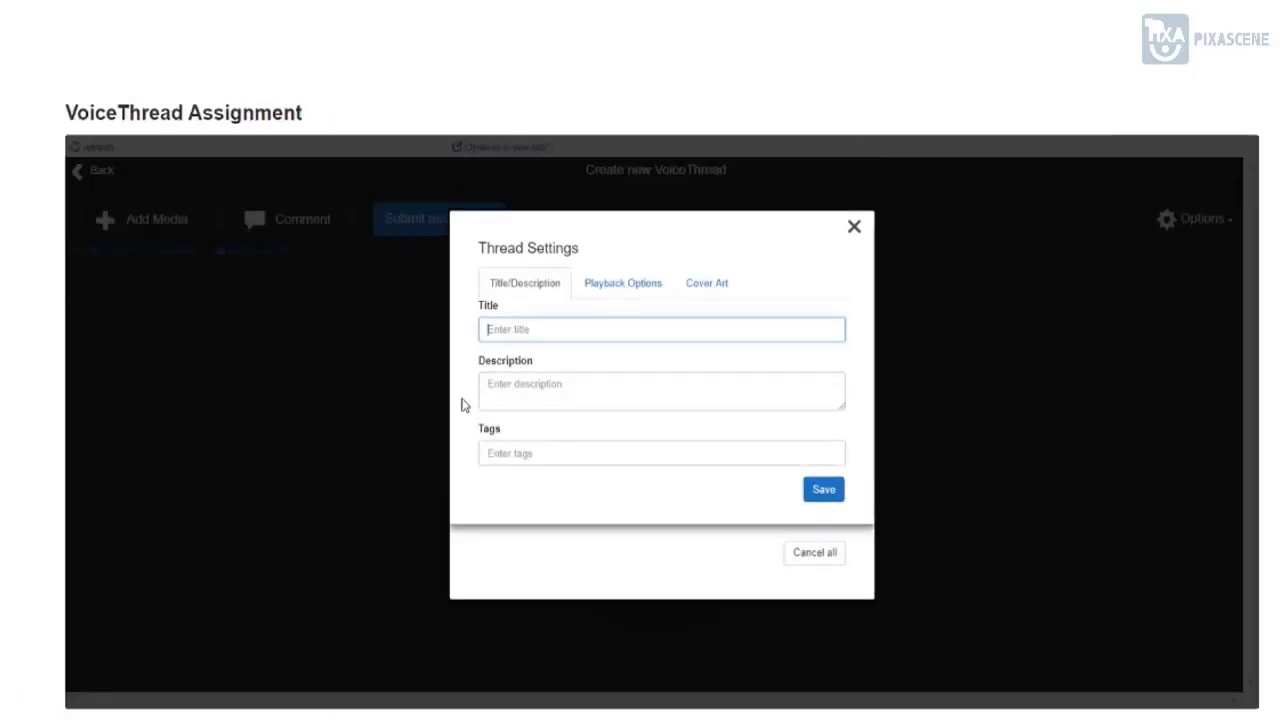
Title the VoiceThread "My Culture" and save it, checking the playback and cover art settings and leaving description and tags empty.
type("My Culture")
left_click(540, 356)
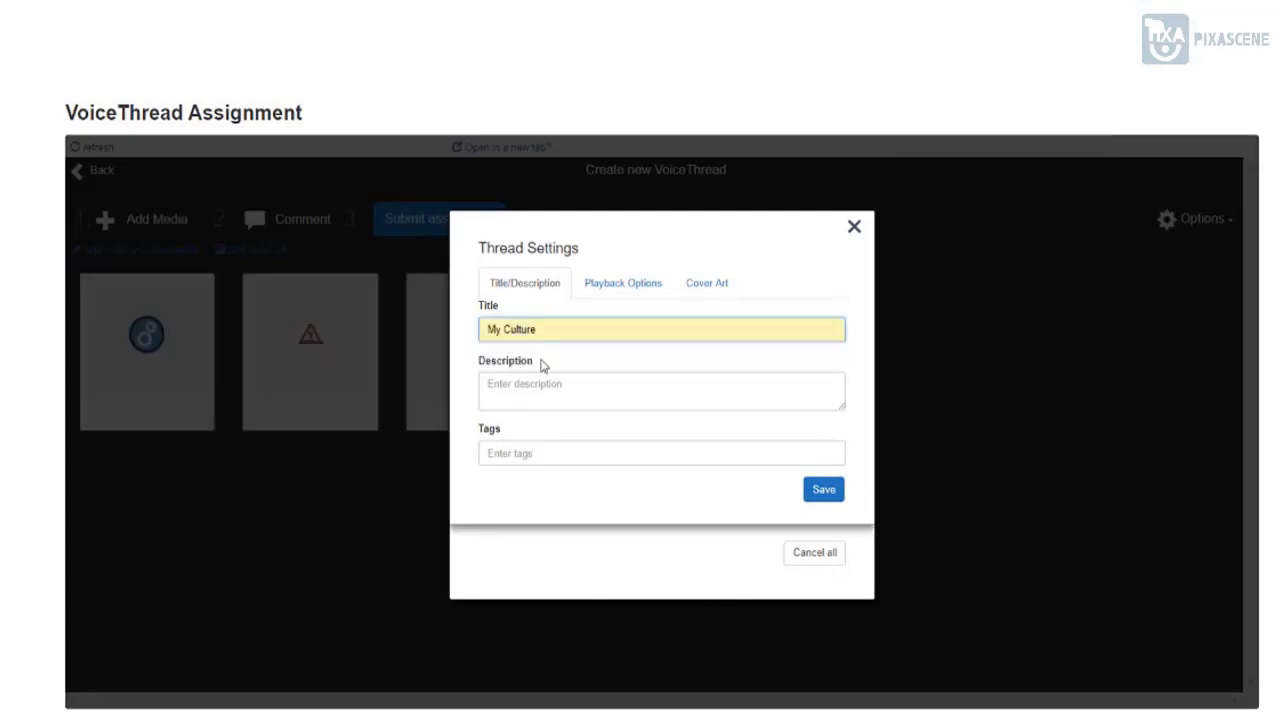
left_click(550, 385)
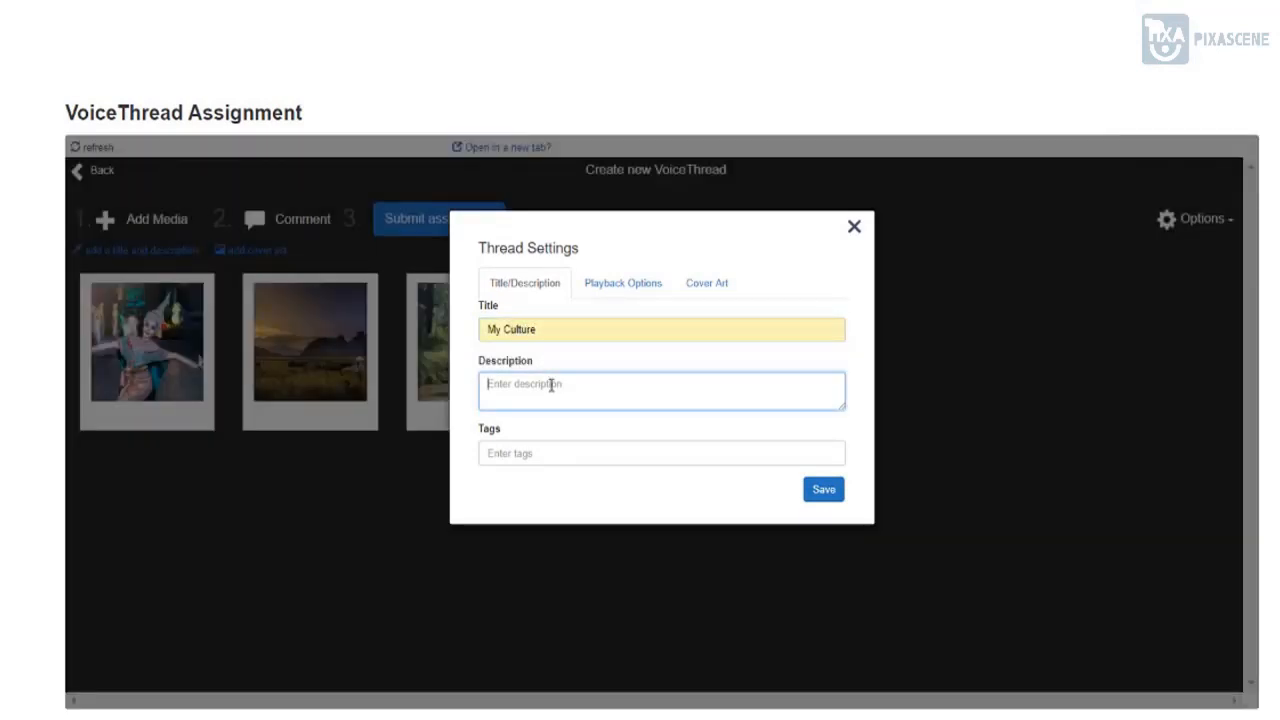
left_click(549, 447)
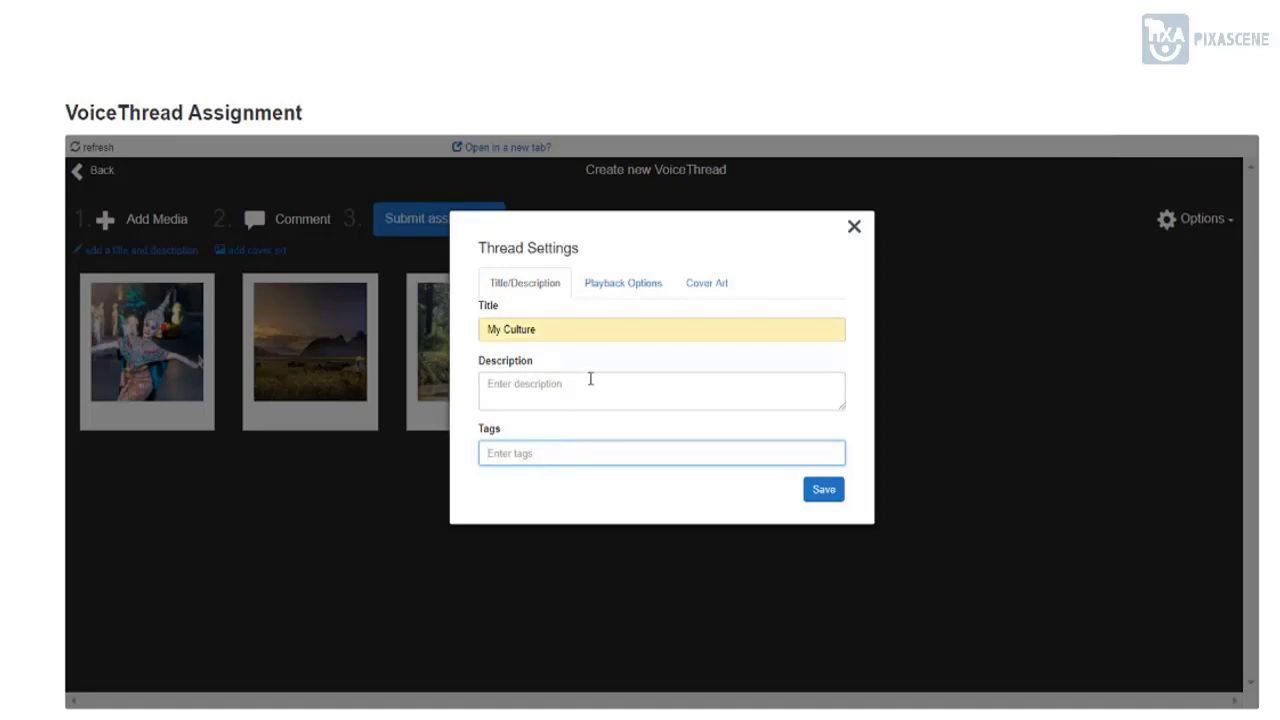
left_click(648, 288)
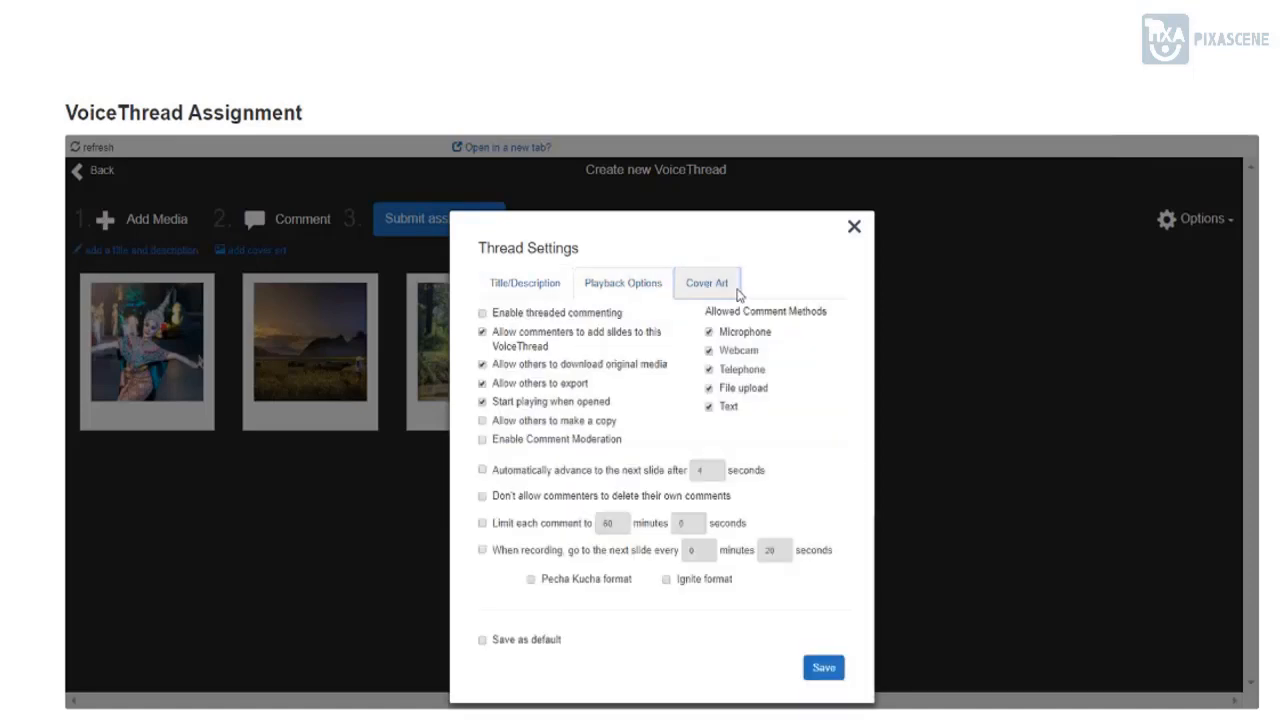
left_click(735, 289)
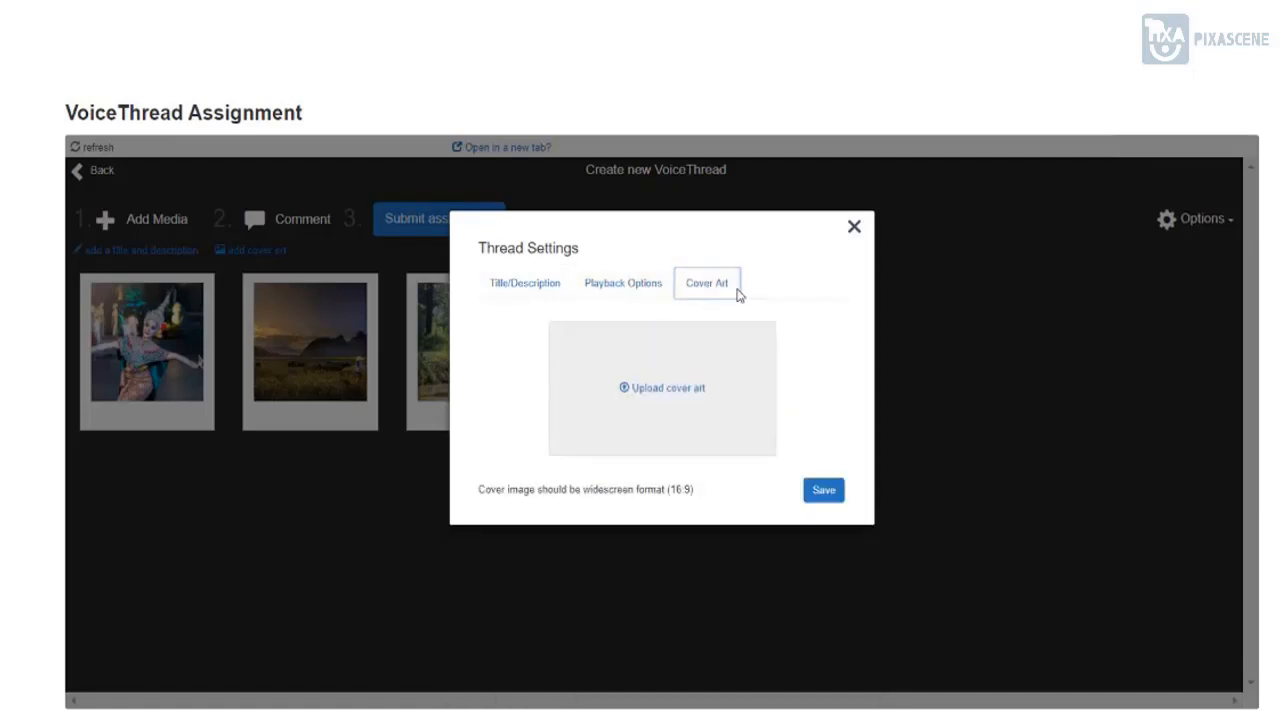
left_click(549, 297)
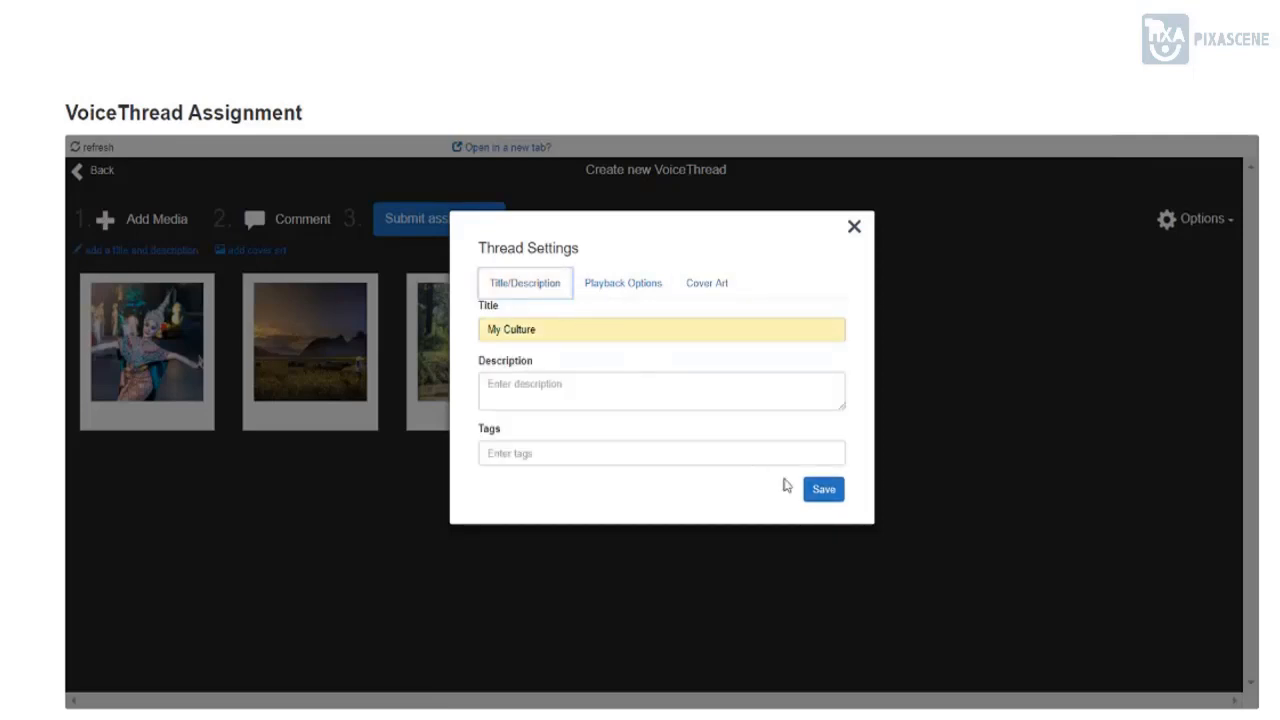
left_click(824, 490)
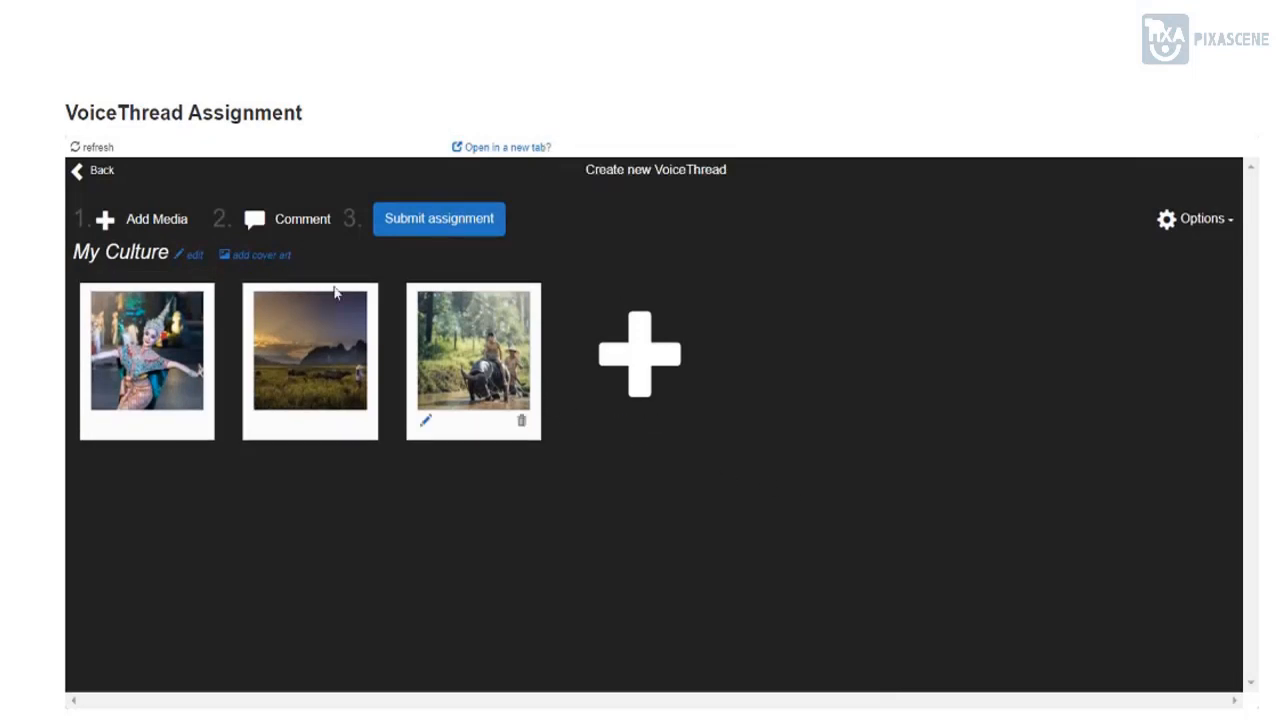
left_click(194, 258)
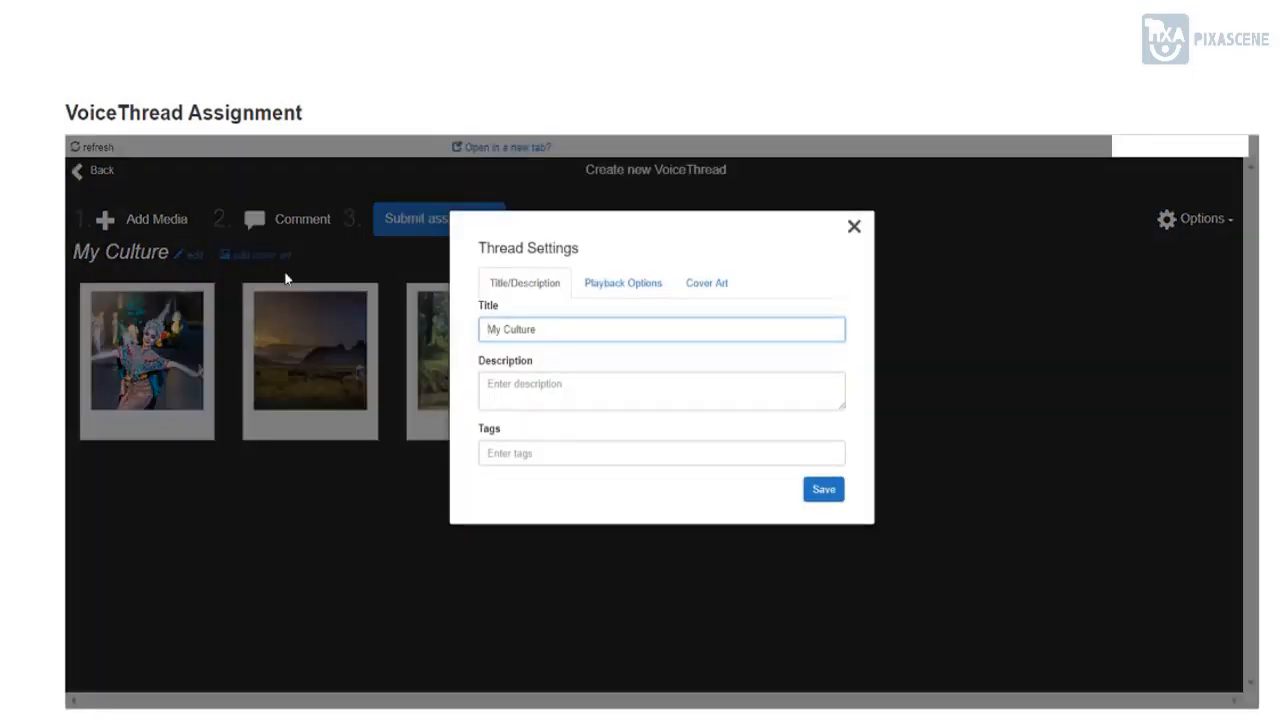
left_click(855, 227)
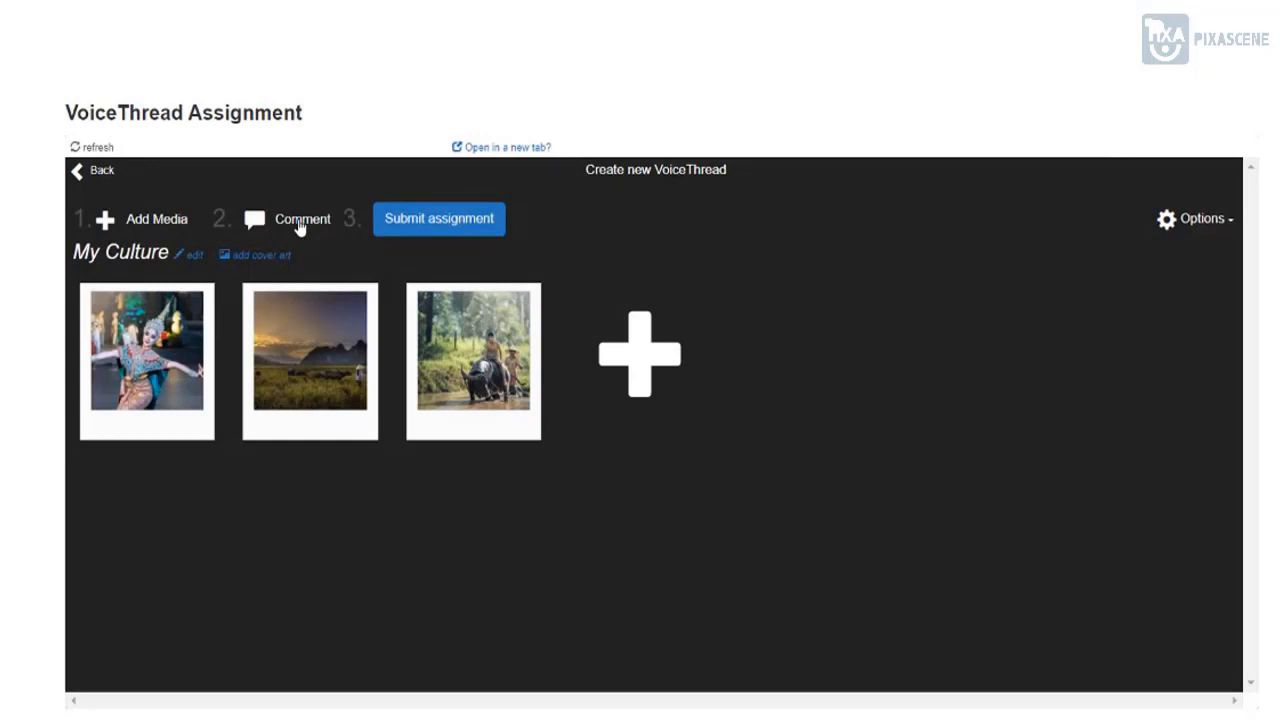
Open the comment choices on the first slide and look at the phone comment option without entering a number.
left_click(259, 226)
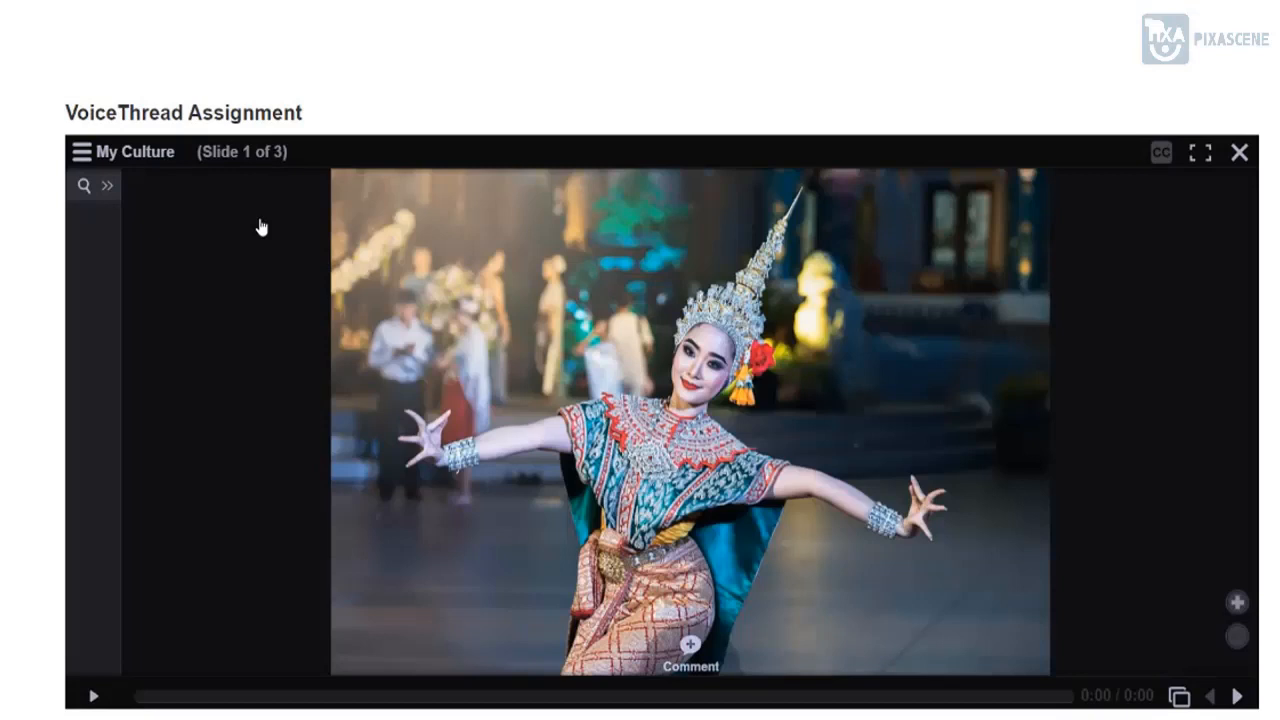
left_click(690, 645)
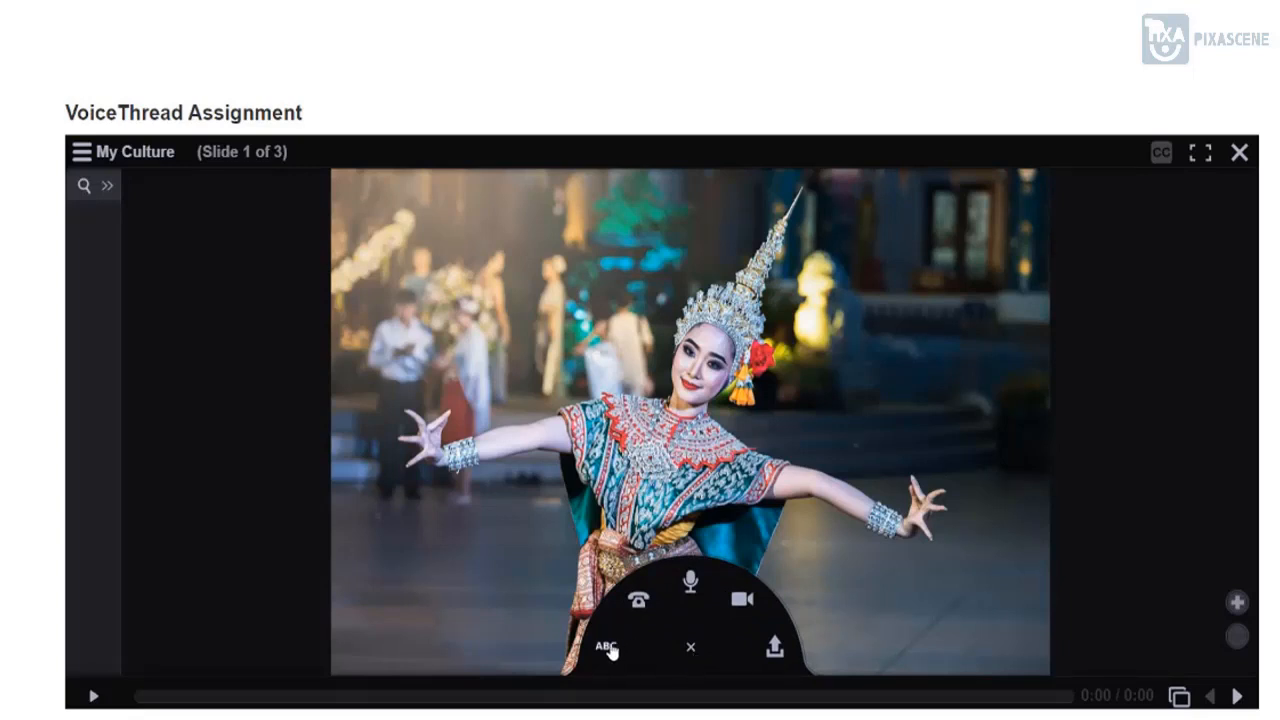
left_click(640, 603)
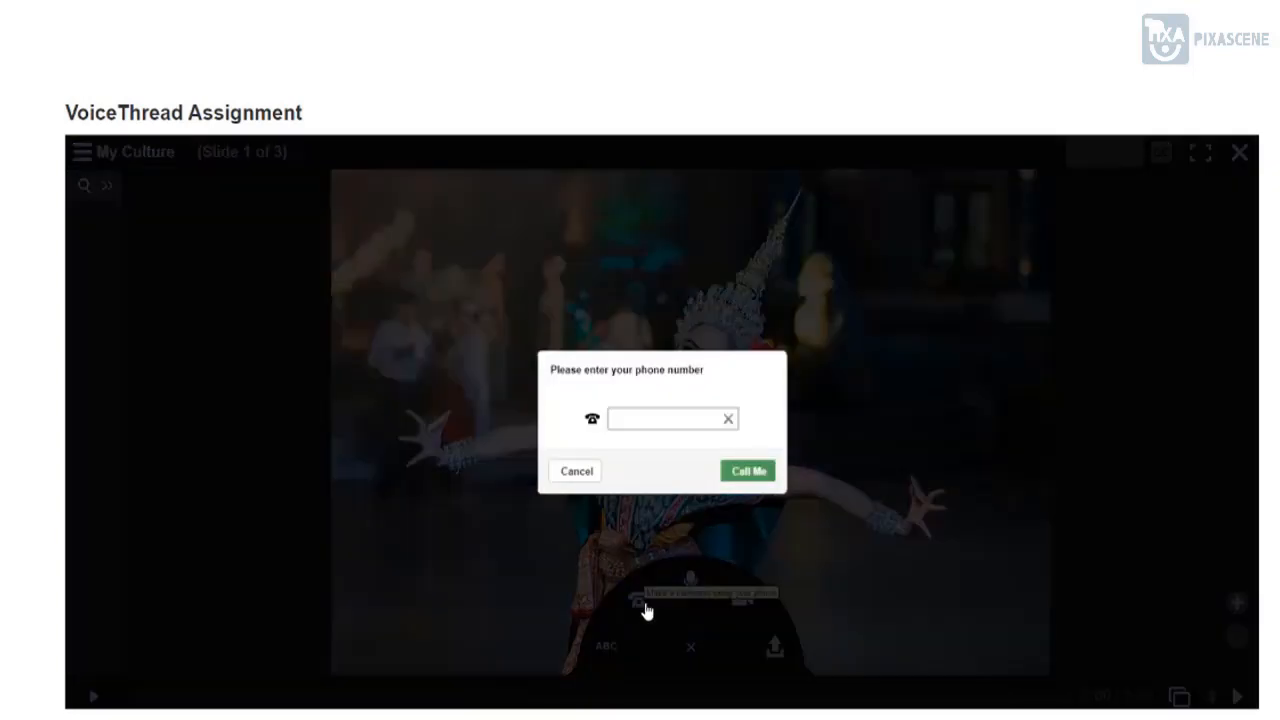
left_click(576, 471)
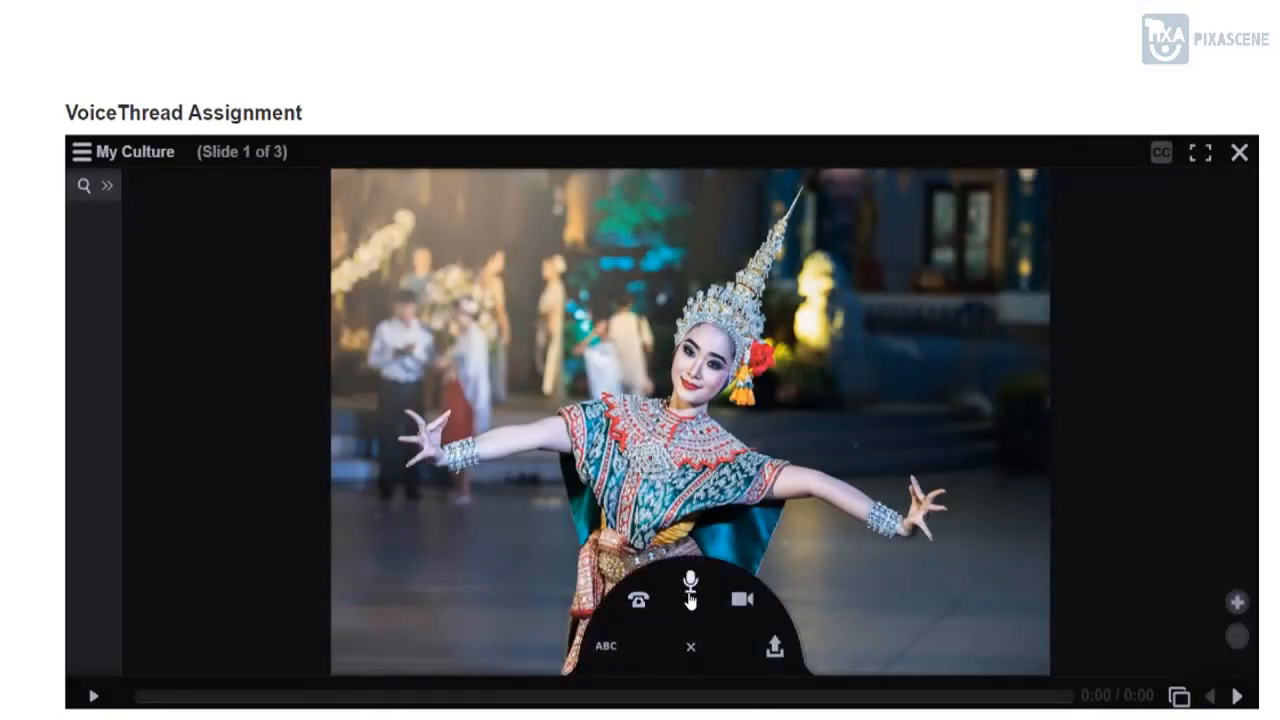
Start recording a microphone comment on the first slide, allowing camera and microphone access, and choose the purple drawing pencil.
left_click(690, 599)
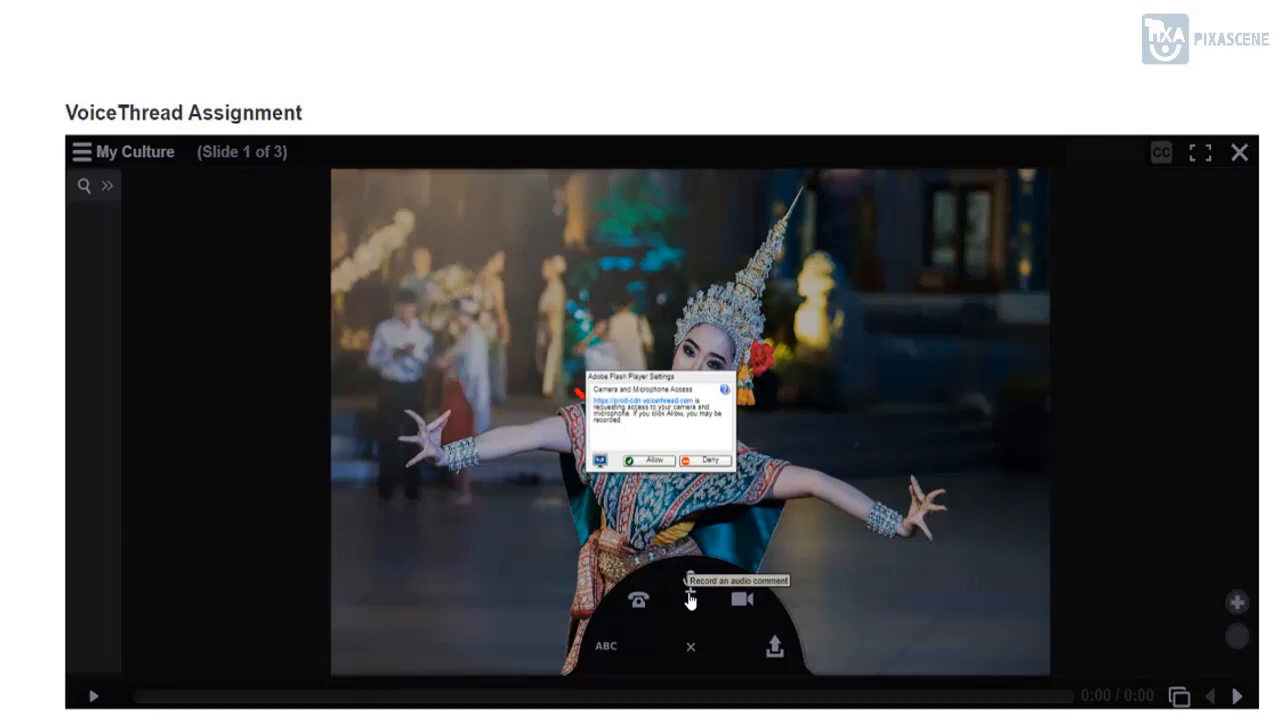
left_click(666, 461)
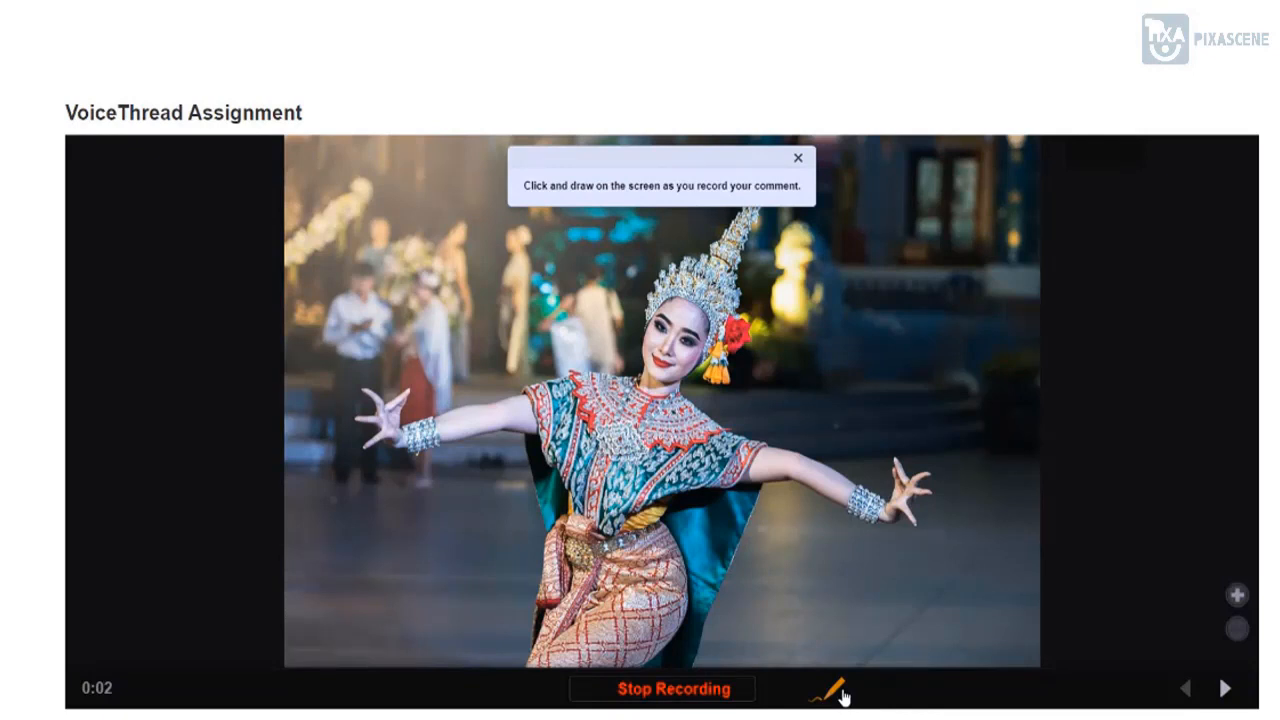
left_click(843, 695)
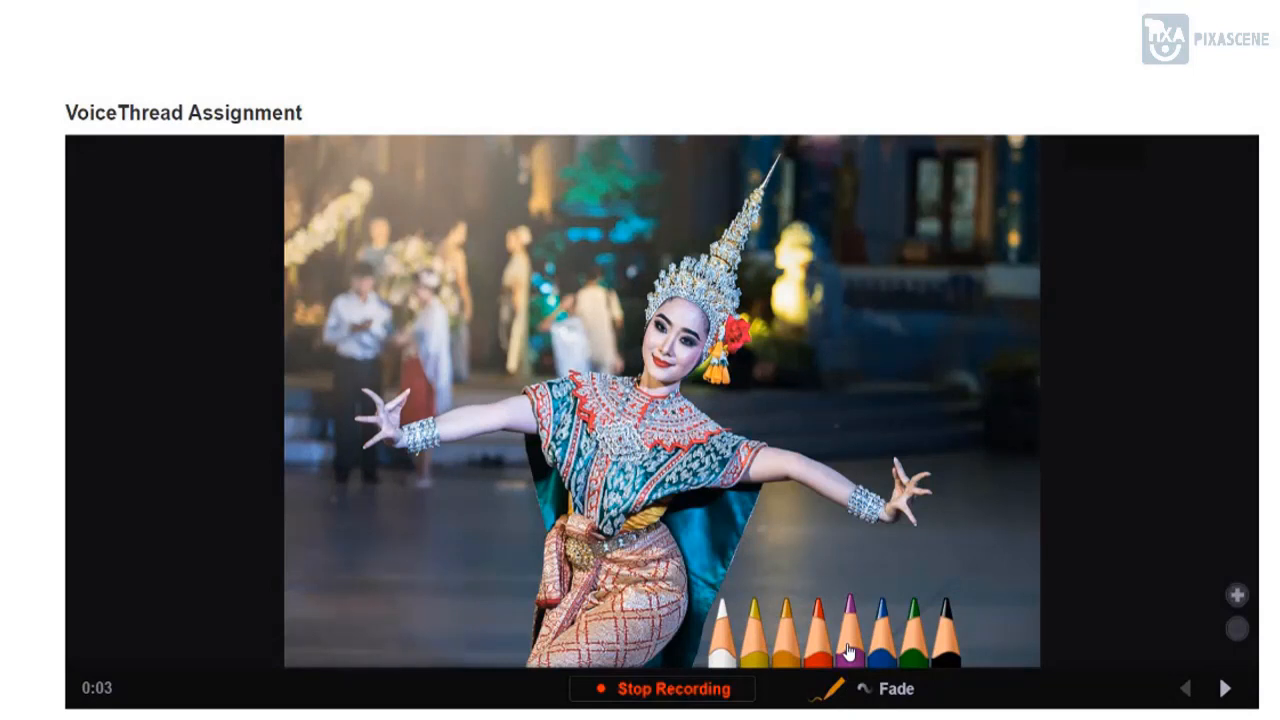
left_click(848, 650)
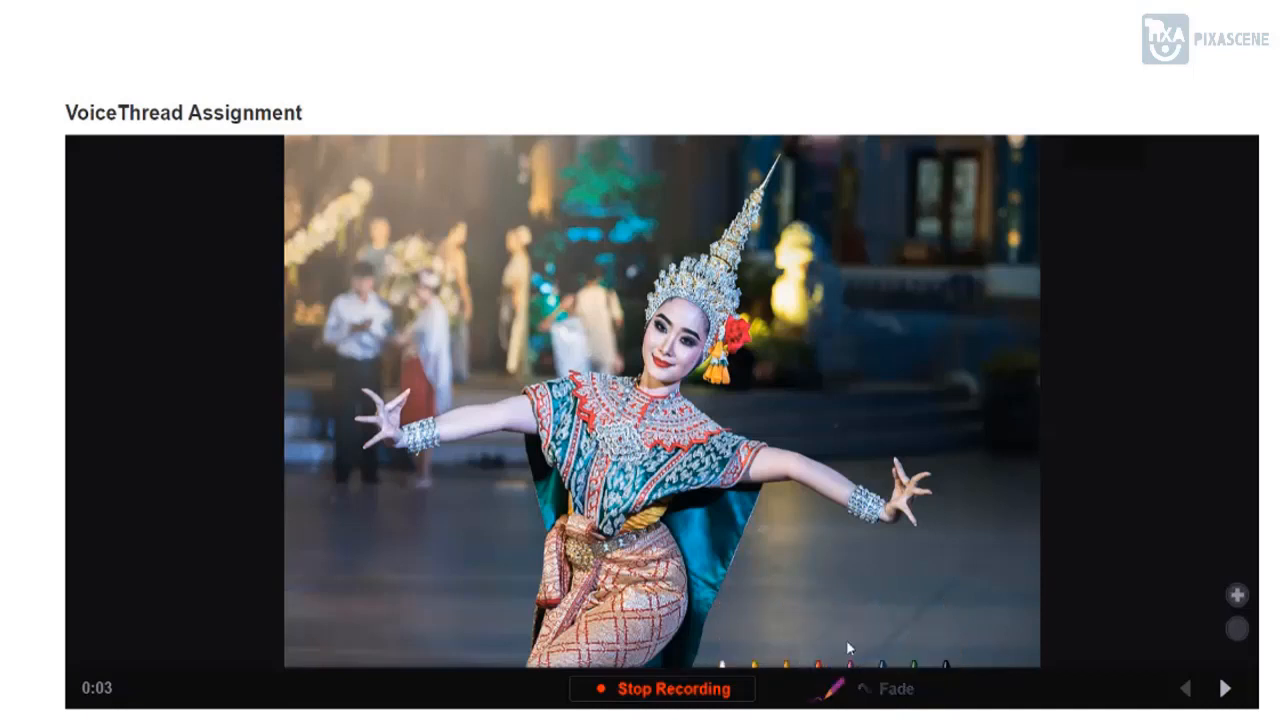